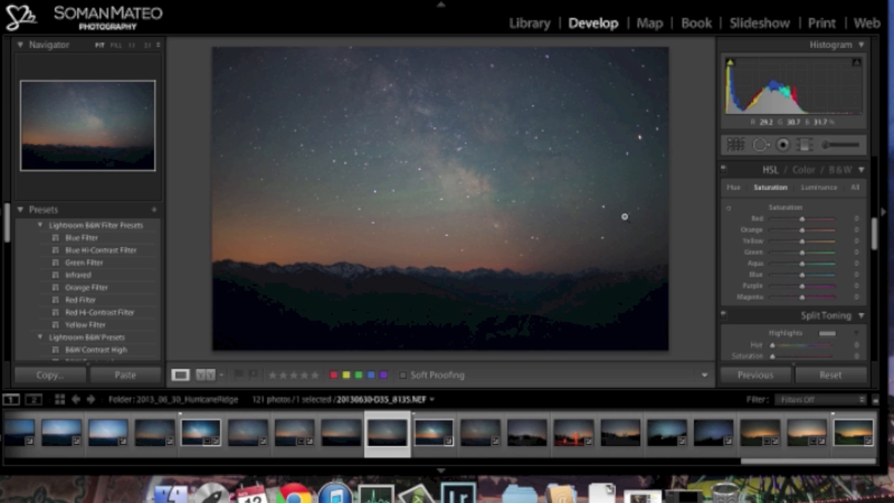
- View the photo's file name and exposure information in the Library module and return to the Develop module
{"action": "left_click", "coordinate": [536, 29]}
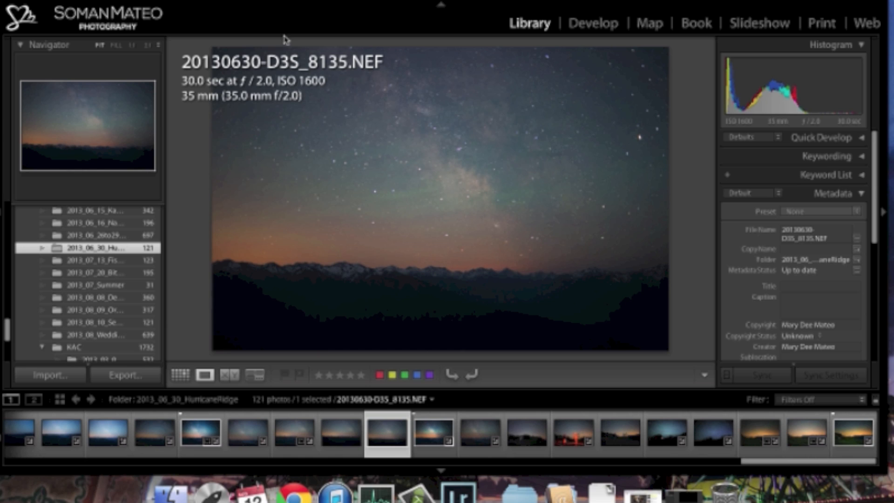
{"action": "key", "text": "i"}
{"action": "key", "text": "i"}
{"action": "left_click", "coordinate": [594, 23]}
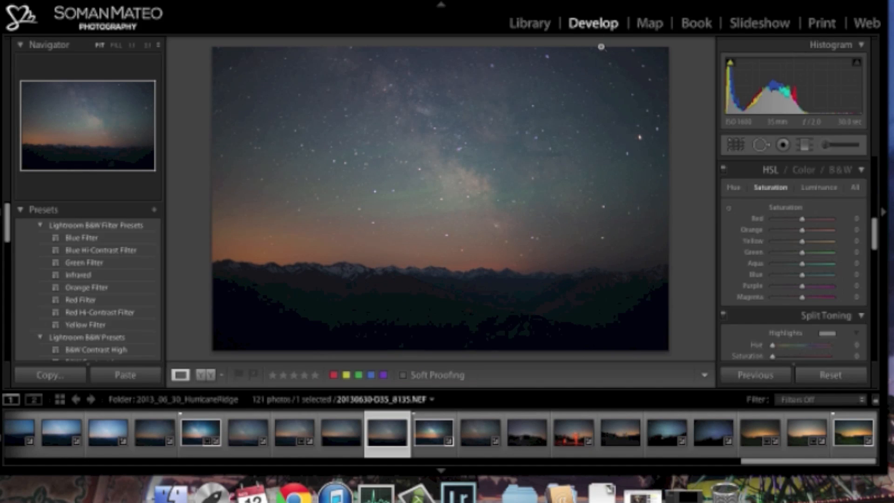
- Set the photo's Contrast to +69 in the basic tone adjustments
{"action": "left_click_drag", "start_coordinate": [874, 244], "coordinate": [870, 184]}
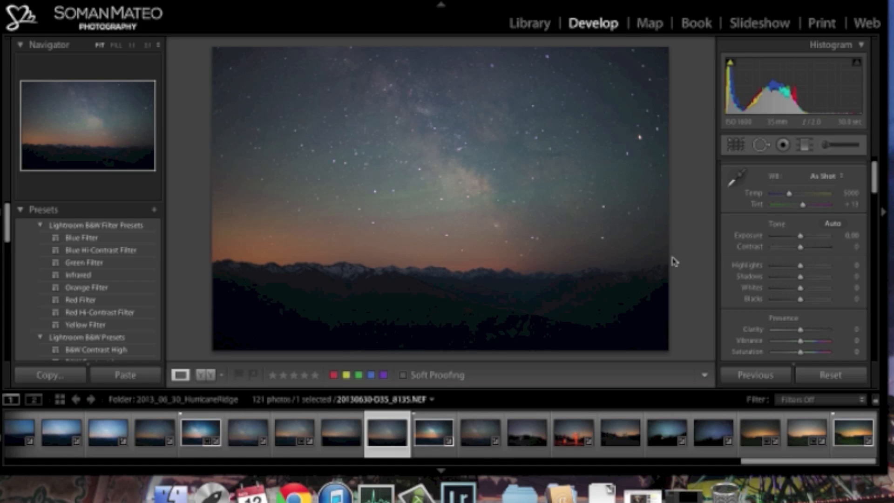
{"action": "left_click_drag", "start_coordinate": [804, 250], "coordinate": [821, 252]}
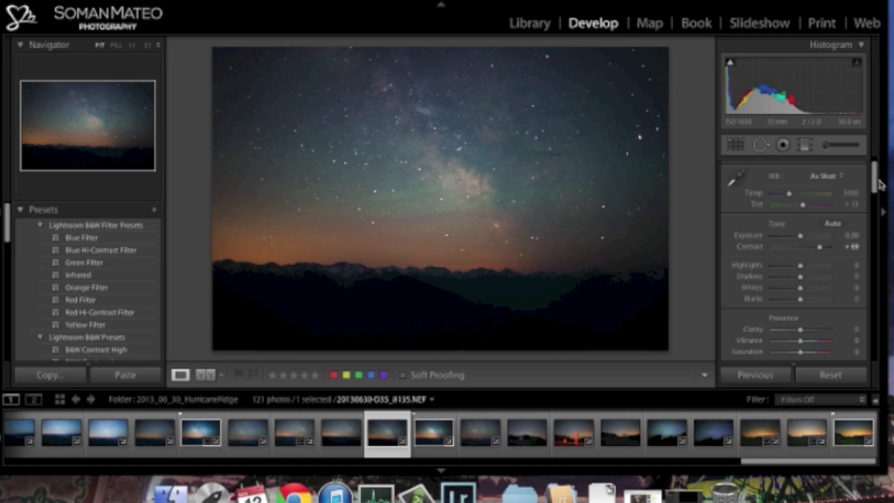
- Try several Clarity values up to +100, judging the strongest one on a magnified view of the mountain ridge
{"action": "scroll", "coordinate": [878, 186], "scroll_direction": "down", "scroll_amount": 4}
{"action": "left_click_drag", "start_coordinate": [801, 251], "coordinate": [832, 252]}
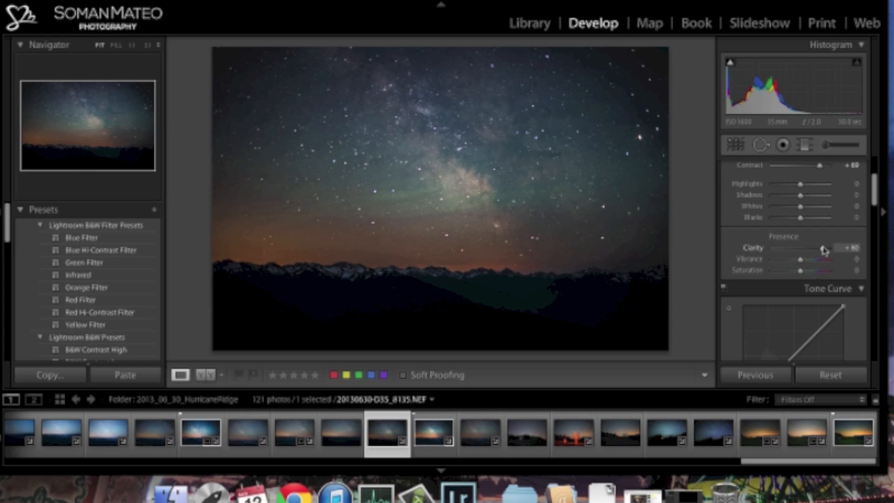
{"action": "left_click_drag", "start_coordinate": [830, 252], "coordinate": [814, 252]}
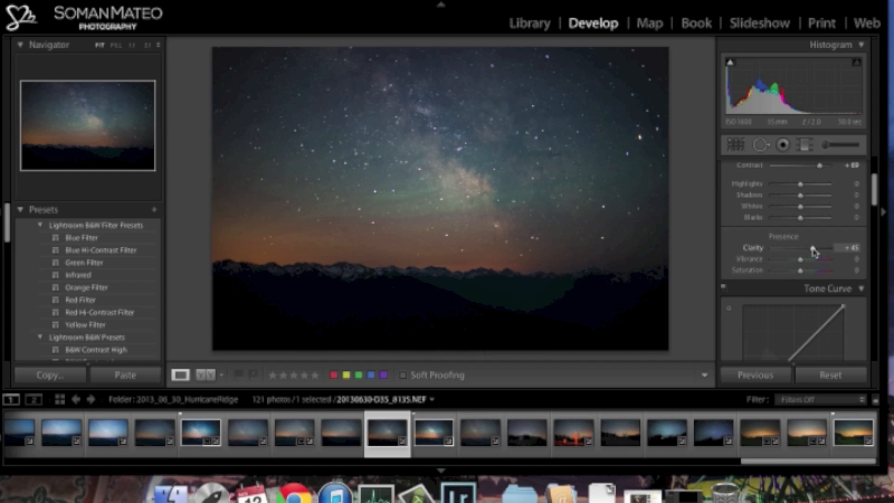
{"action": "left_click_drag", "start_coordinate": [814, 252], "coordinate": [813, 251]}
{"action": "left_click_drag", "start_coordinate": [813, 251], "coordinate": [838, 249]}
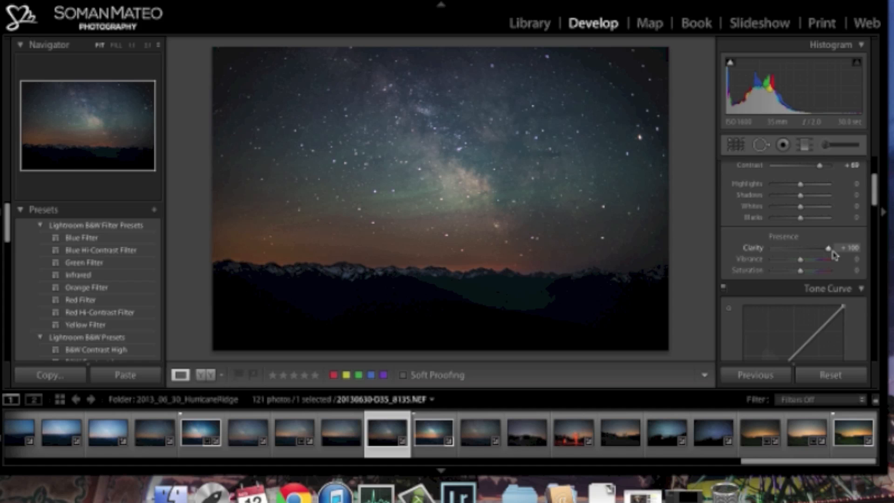
{"action": "left_click_drag", "start_coordinate": [834, 254], "coordinate": [823, 254]}
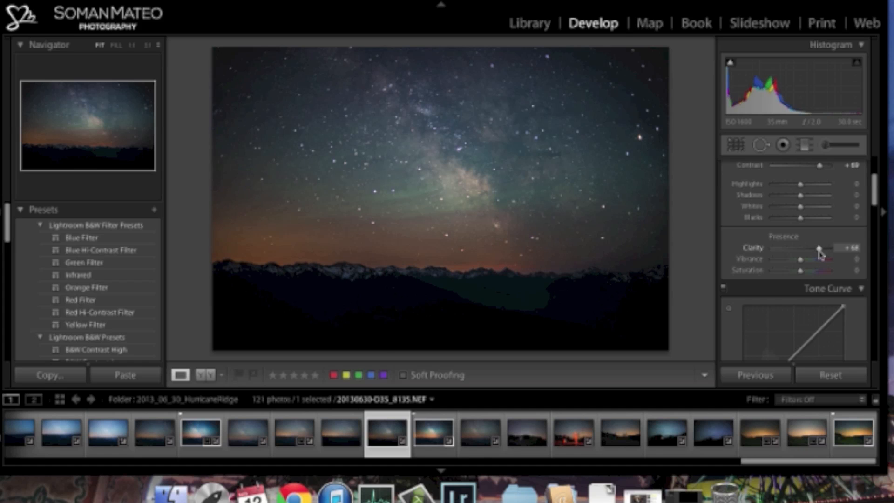
{"action": "left_click", "coordinate": [261, 263]}
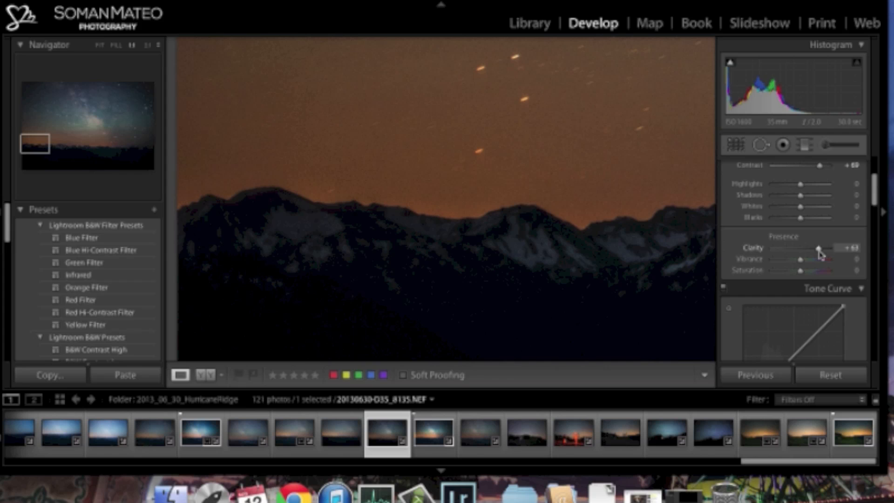
{"action": "left_click_drag", "start_coordinate": [818, 253], "coordinate": [836, 253]}
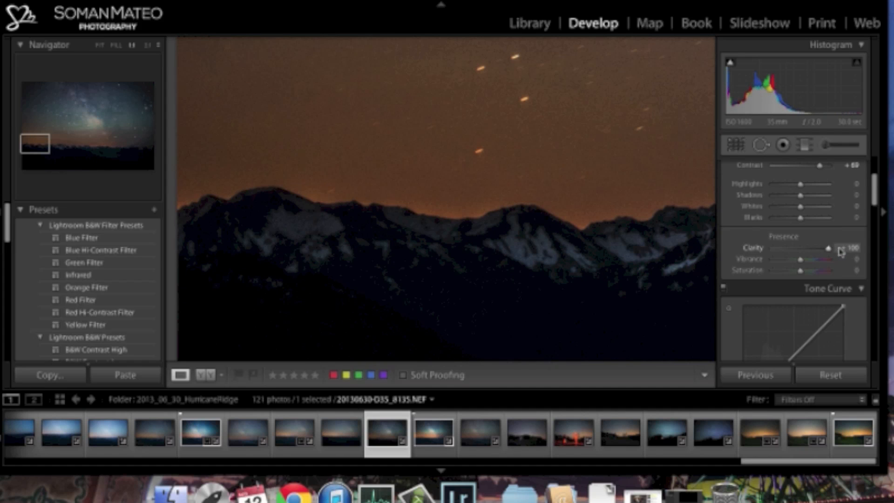
- Examine the snowy ridge line and the orange sky above it at close range for the effect of the Clarity
{"action": "left_click_drag", "start_coordinate": [531, 215], "coordinate": [377, 243]}
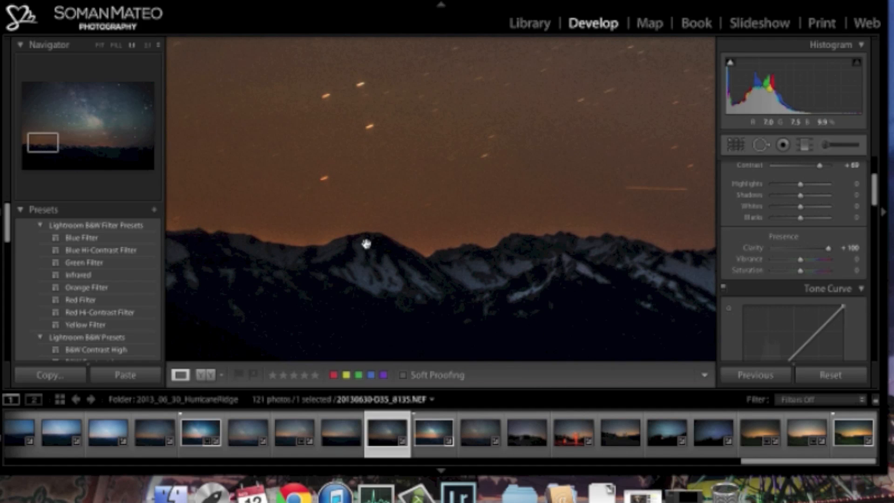
{"action": "left_click_drag", "start_coordinate": [498, 262], "coordinate": [413, 268]}
{"action": "left_click_drag", "start_coordinate": [661, 250], "coordinate": [396, 226]}
{"action": "left_click_drag", "start_coordinate": [634, 222], "coordinate": [465, 207]}
{"action": "left_click_drag", "start_coordinate": [624, 237], "coordinate": [346, 219]}
{"action": "left_click_drag", "start_coordinate": [530, 245], "coordinate": [326, 240]}
{"action": "left_click_drag", "start_coordinate": [419, 246], "coordinate": [601, 225]}
{"action": "left_click_drag", "start_coordinate": [326, 233], "coordinate": [592, 221]}
{"action": "left_click_drag", "start_coordinate": [410, 210], "coordinate": [605, 212]}
{"action": "left_click_drag", "start_coordinate": [407, 203], "coordinate": [622, 246]}
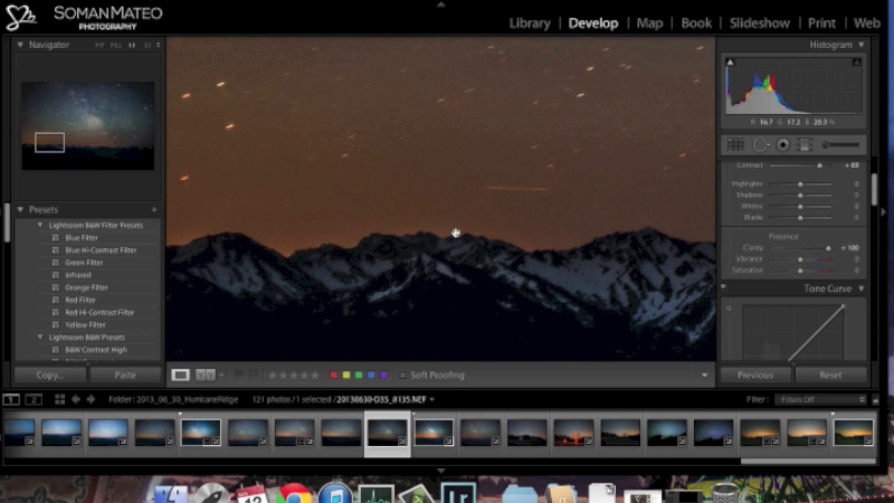
{"action": "left_click_drag", "start_coordinate": [456, 233], "coordinate": [639, 240]}
{"action": "left_click_drag", "start_coordinate": [429, 253], "coordinate": [527, 248]}
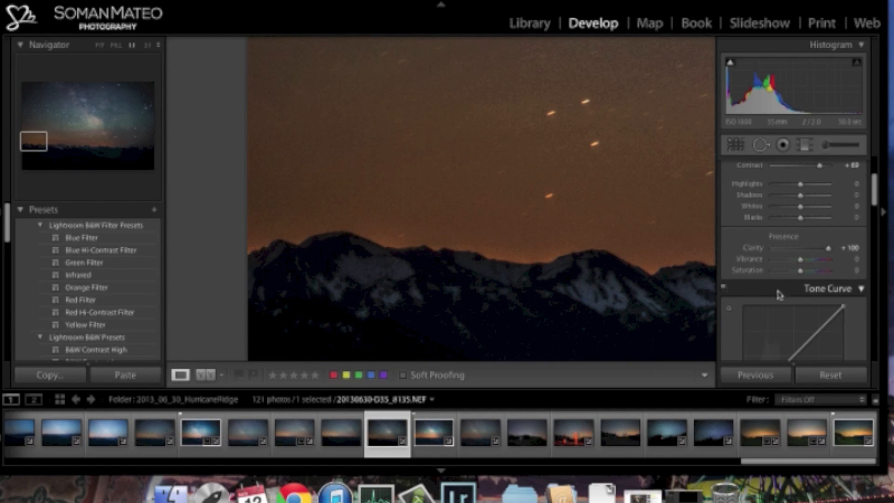
- Set Clarity to +45 and return to the view of the whole photo
{"action": "left_click_drag", "start_coordinate": [829, 252], "coordinate": [814, 252]}
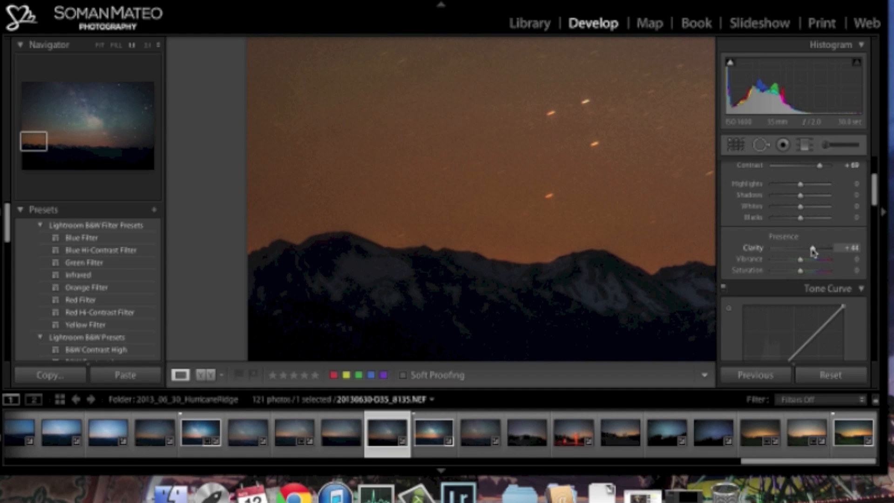
{"action": "left_click", "coordinate": [637, 191]}
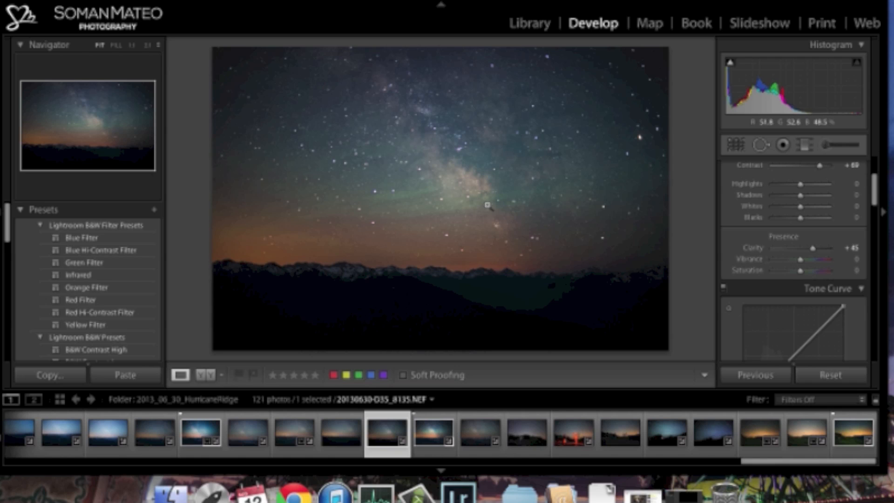
- Compare the before and after versions of the photo side by side and return to the single-image view
{"action": "left_click", "coordinate": [206, 375]}
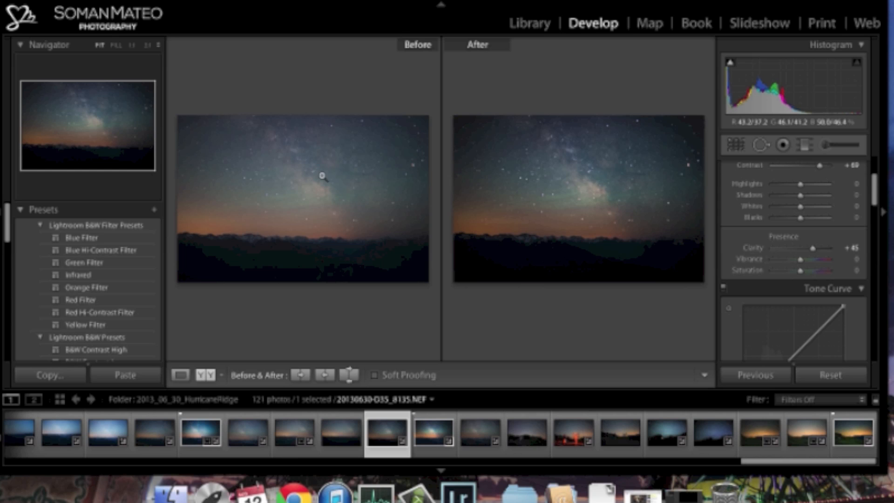
{"action": "left_click", "coordinate": [619, 187]}
{"action": "left_click", "coordinate": [620, 191]}
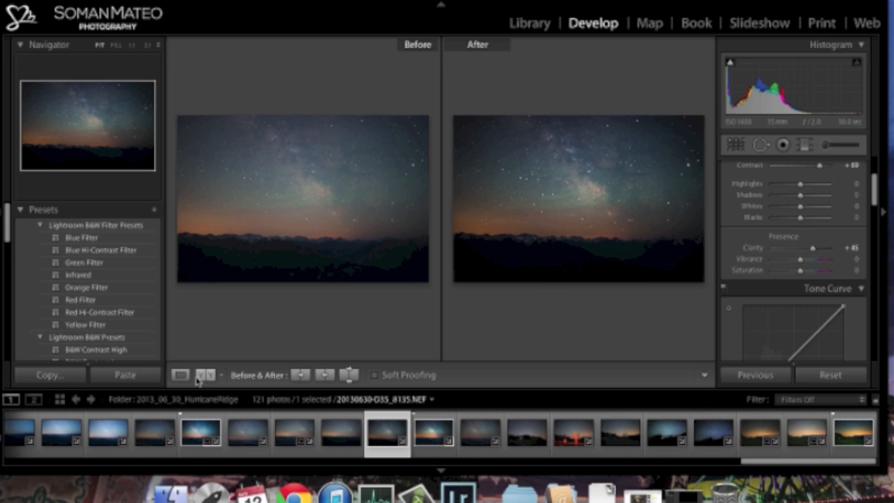
{"action": "left_click", "coordinate": [182, 375]}
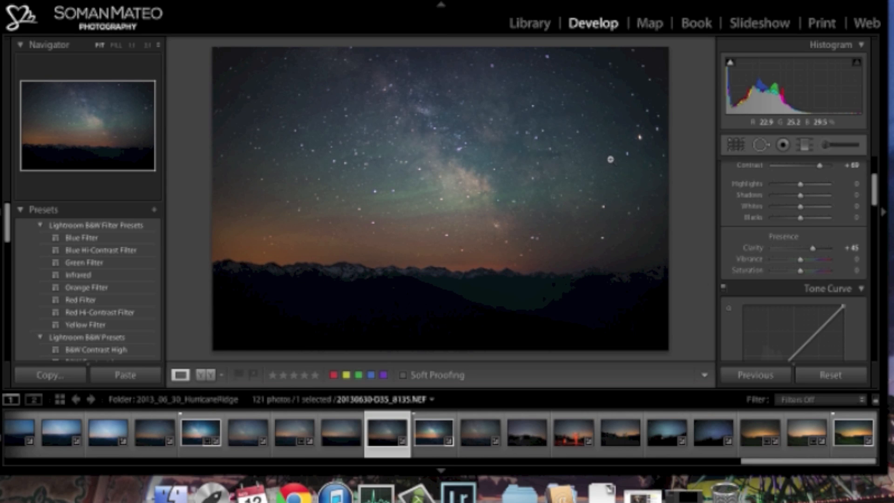
- Shape the RGB tone curve into an S with raised highlights, a slightly lifted midpoint and lowered shadows
{"action": "left_click_drag", "start_coordinate": [874, 189], "coordinate": [877, 206]}
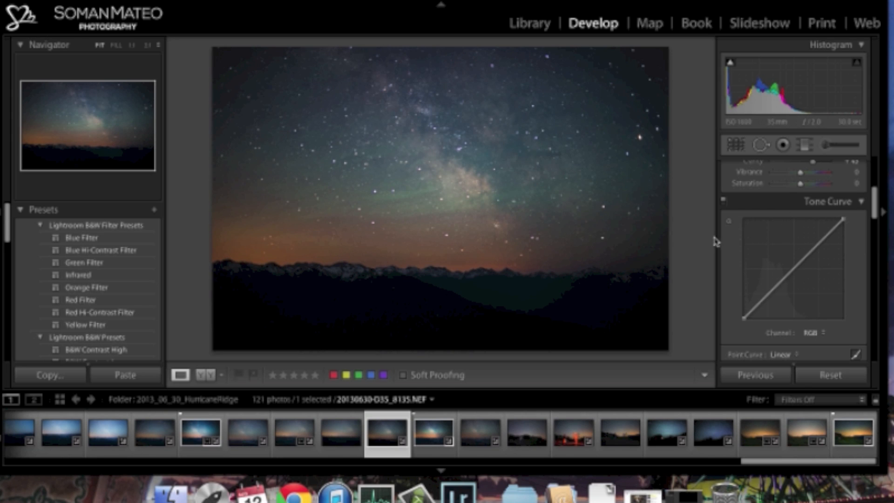
{"action": "left_click_drag", "start_coordinate": [823, 239], "coordinate": [823, 227]}
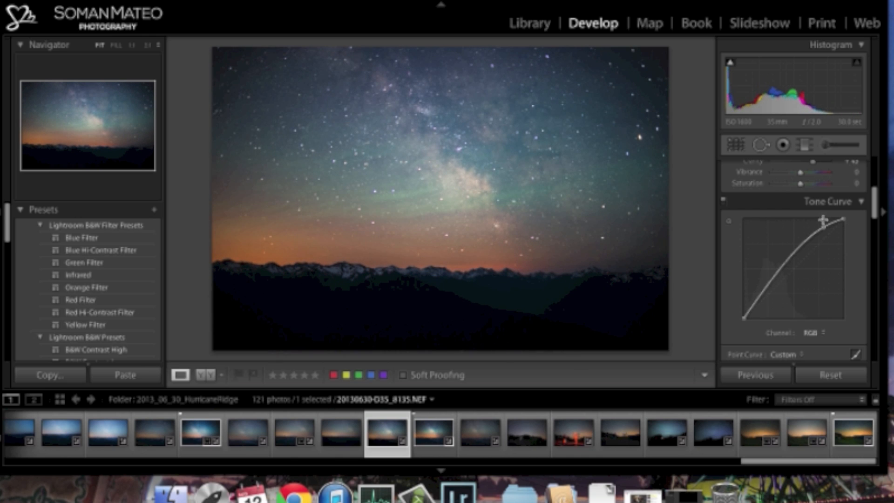
{"action": "left_click_drag", "start_coordinate": [790, 258], "coordinate": [789, 270]}
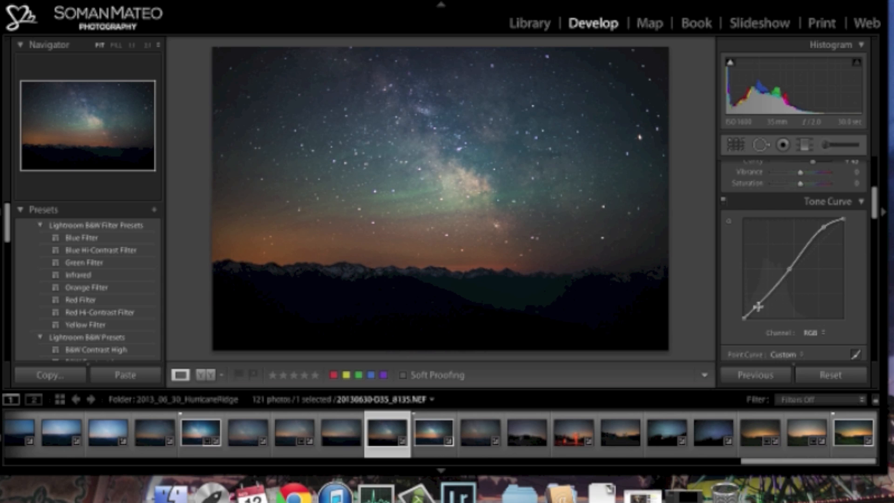
{"action": "left_click_drag", "start_coordinate": [762, 302], "coordinate": [762, 306]}
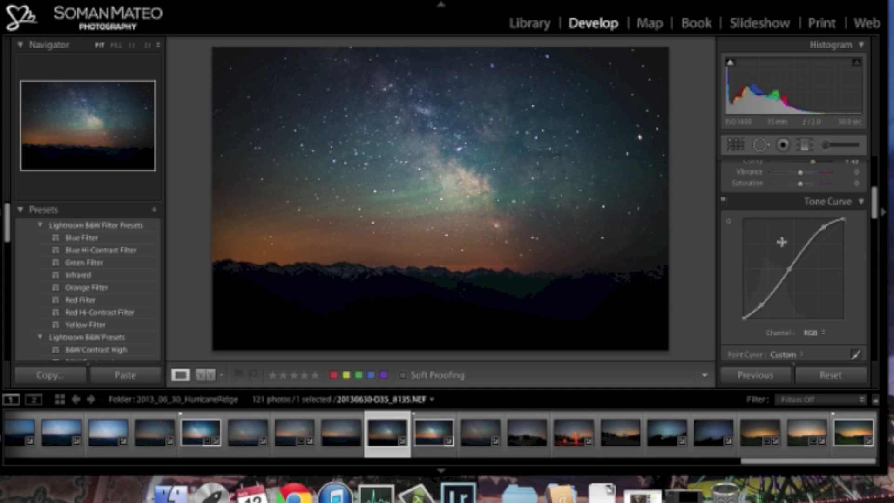
{"action": "left_click_drag", "start_coordinate": [788, 269], "coordinate": [788, 266]}
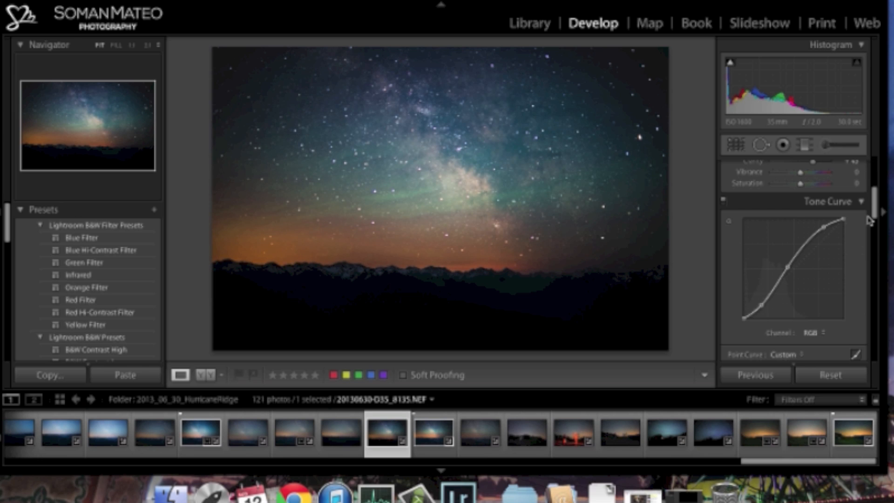
- Set the Orange saturation to -28 and the Orange luminance to +30 in the HSL adjustments
{"action": "left_click_drag", "start_coordinate": [877, 206], "coordinate": [875, 188]}
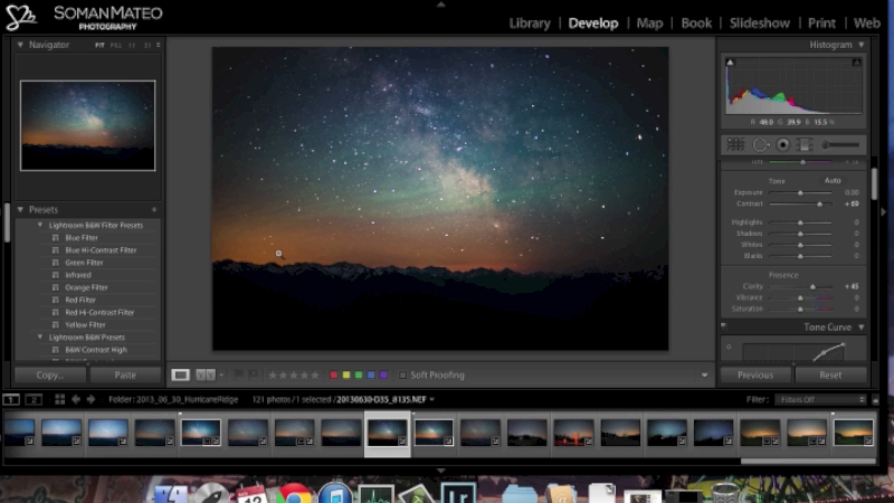
{"action": "scroll", "coordinate": [875, 201], "scroll_direction": "down", "scroll_amount": 3}
{"action": "left_click_drag", "start_coordinate": [876, 201], "coordinate": [872, 242]}
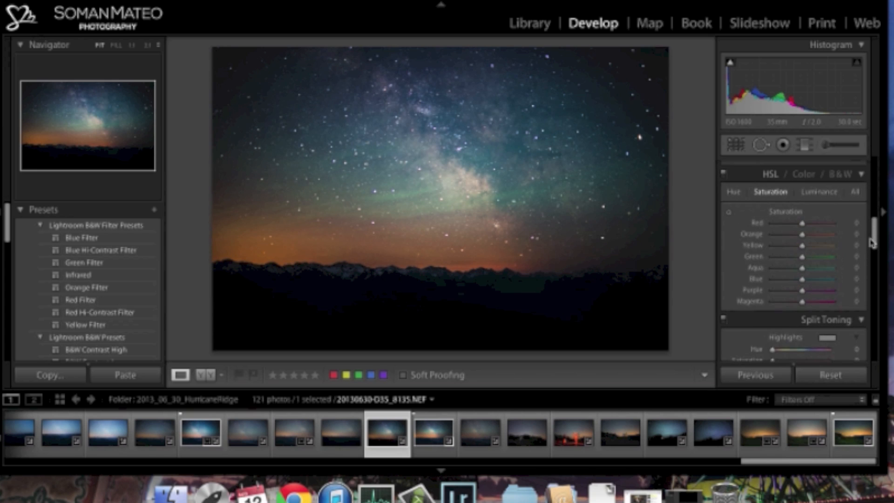
{"action": "scroll", "coordinate": [855, 227], "scroll_direction": "up", "scroll_amount": 1}
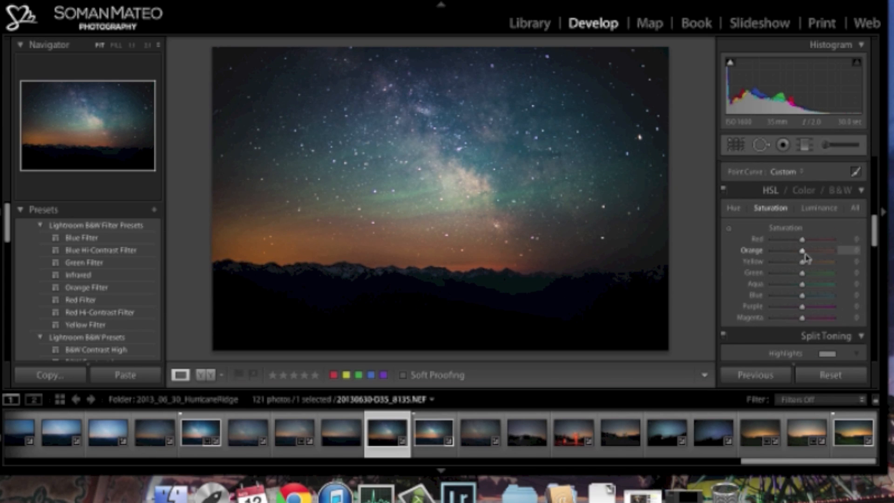
{"action": "mouse_move", "coordinate": [802, 252]}
{"action": "left_mouse_down"}
{"action": "mouse_move", "coordinate": [771, 259]}
{"action": "mouse_move", "coordinate": [811, 261]}
{"action": "mouse_move", "coordinate": [790, 263]}
{"action": "left_mouse_up"}
{"action": "left_click_drag", "start_coordinate": [795, 264], "coordinate": [796, 262]}
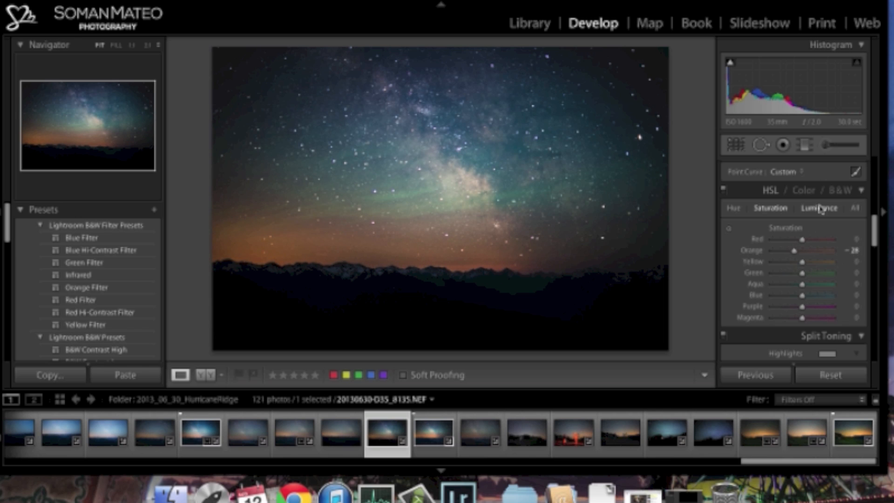
{"action": "left_click", "coordinate": [820, 210]}
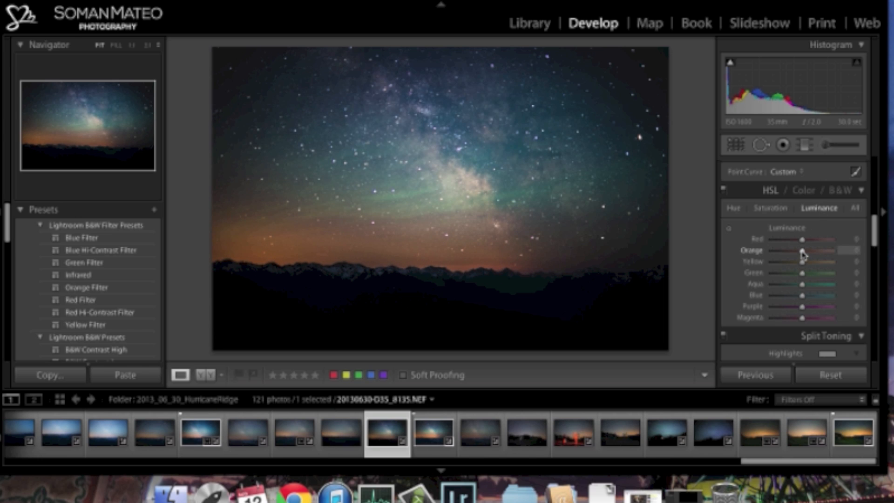
{"action": "left_click_drag", "start_coordinate": [805, 254], "coordinate": [813, 254]}
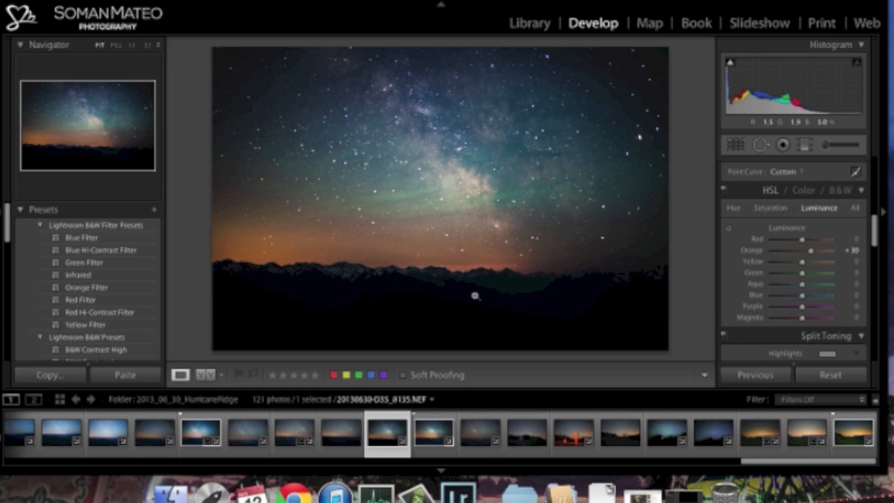
- Set Shadows to +84 and inspect the dark mountain foreground
{"action": "left_click_drag", "start_coordinate": [877, 239], "coordinate": [874, 188]}
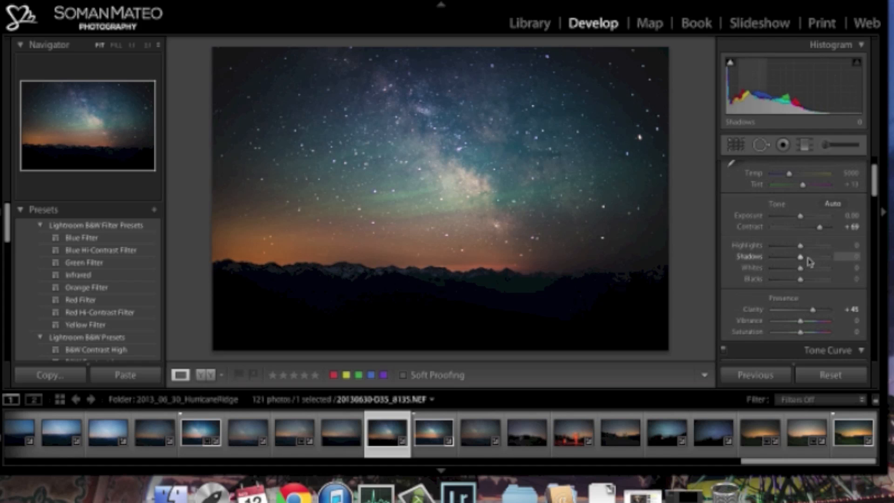
{"action": "left_click_drag", "start_coordinate": [806, 261], "coordinate": [825, 260]}
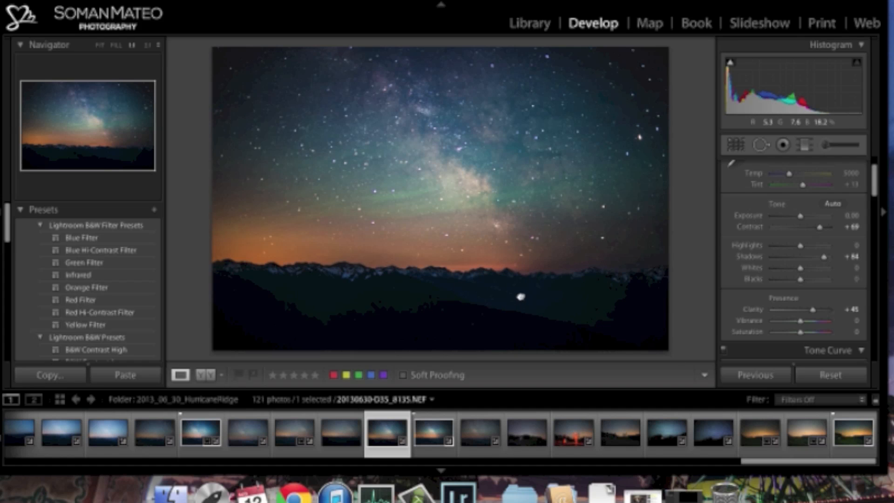
{"action": "left_click", "coordinate": [523, 297]}
{"action": "left_click", "coordinate": [545, 316]}
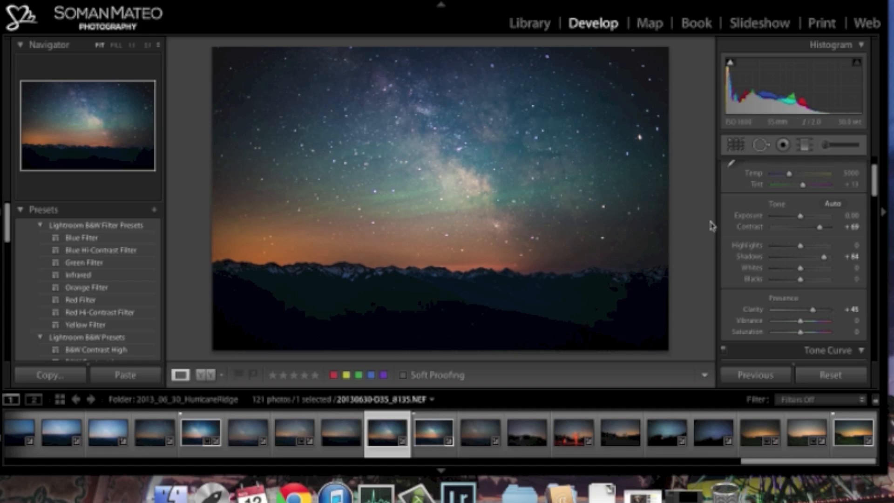
- Add a graduated filter with 4.00 exposure, rising from the photo's bottom edge over the lowest part of the dark foreground
{"action": "left_click", "coordinate": [807, 148]}
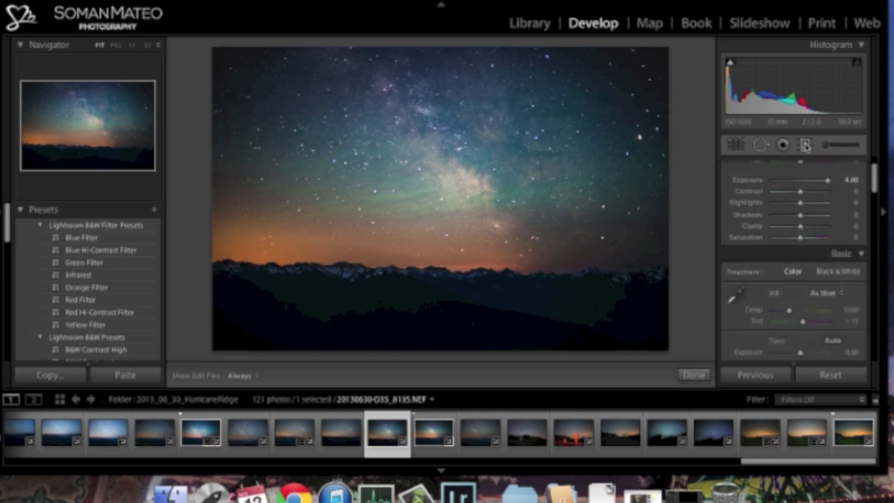
{"action": "left_click_drag", "start_coordinate": [876, 189], "coordinate": [874, 168]}
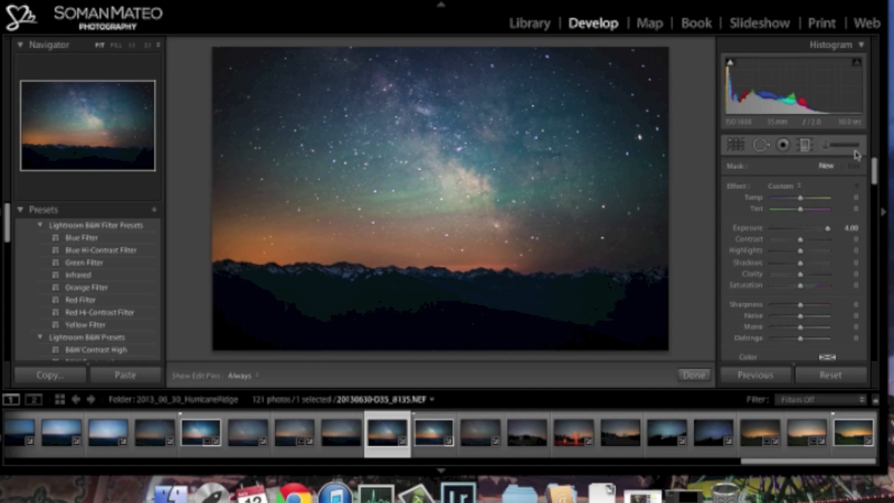
{"action": "left_click_drag", "start_coordinate": [444, 349], "coordinate": [447, 319]}
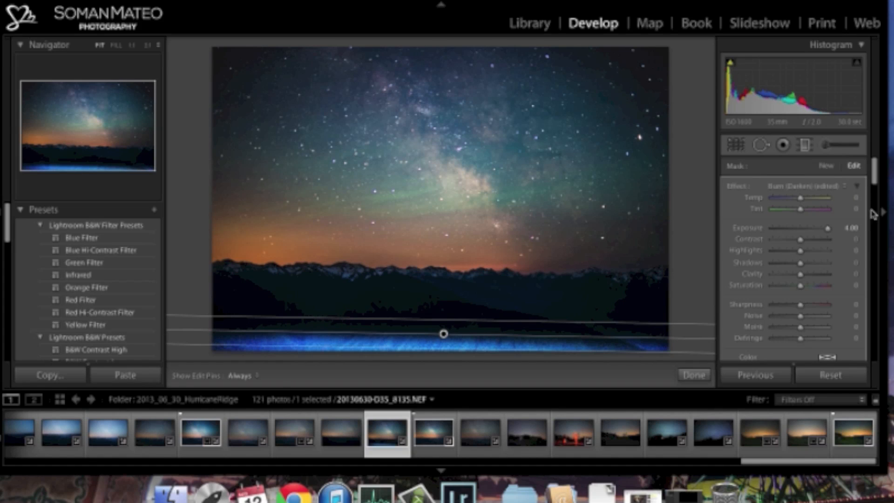
- Reset the graduated filter's adjustments to zero and extend its upper edge above the mountain ridge into the lower sky
{"action": "double_click", "coordinate": [737, 187]}
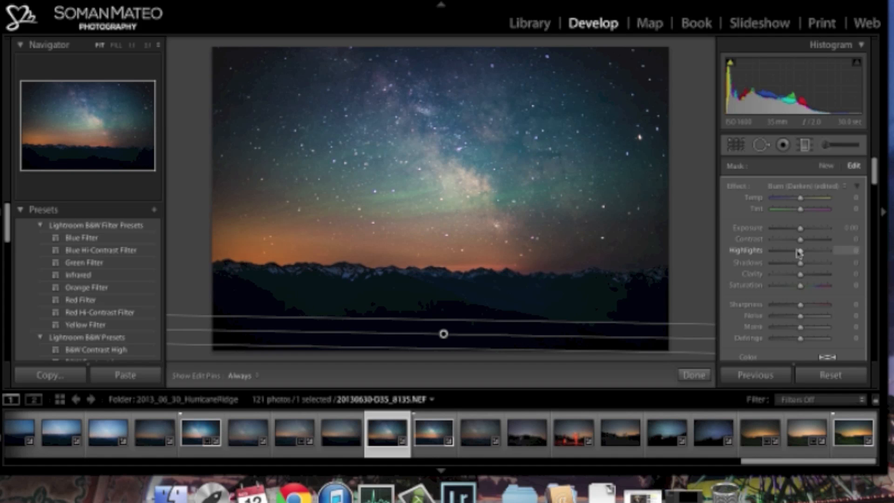
{"action": "left_click_drag", "start_coordinate": [801, 228], "coordinate": [819, 228]}
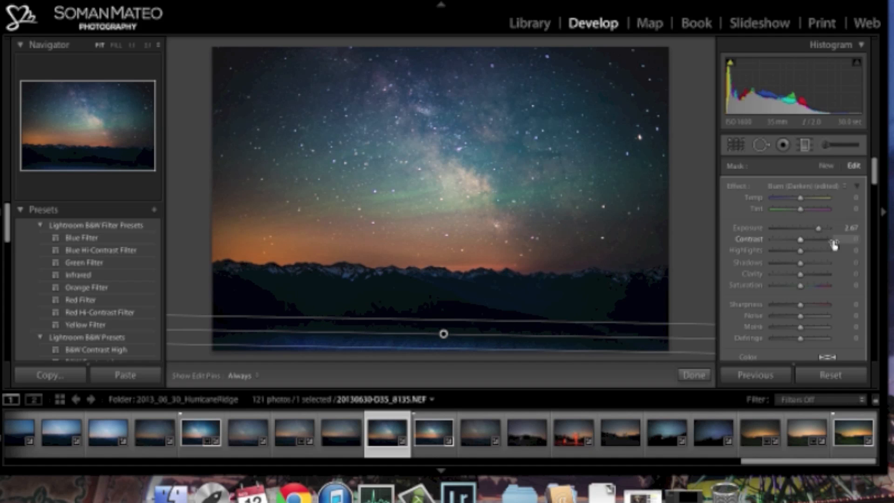
{"action": "double_click", "coordinate": [736, 188]}
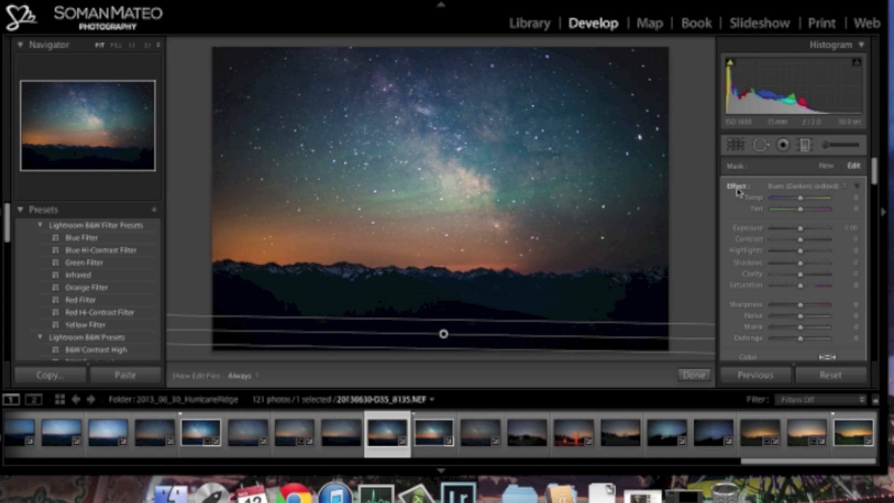
{"action": "left_click_drag", "start_coordinate": [439, 320], "coordinate": [401, 211]}
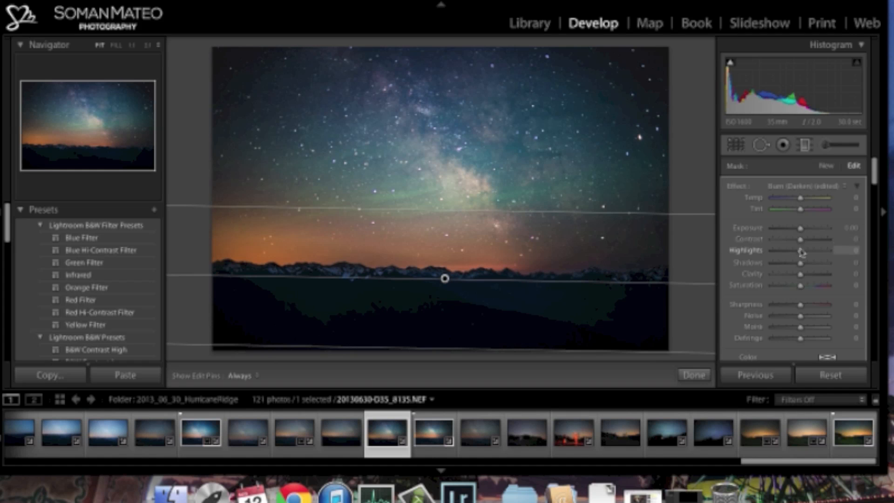
- Set the graduated filter's Shadows to 100, Exposure to 0.29 and Saturation to -28, nudge its upper edge slightly higher and close the filter
{"action": "left_click_drag", "start_coordinate": [801, 263], "coordinate": [837, 266]}
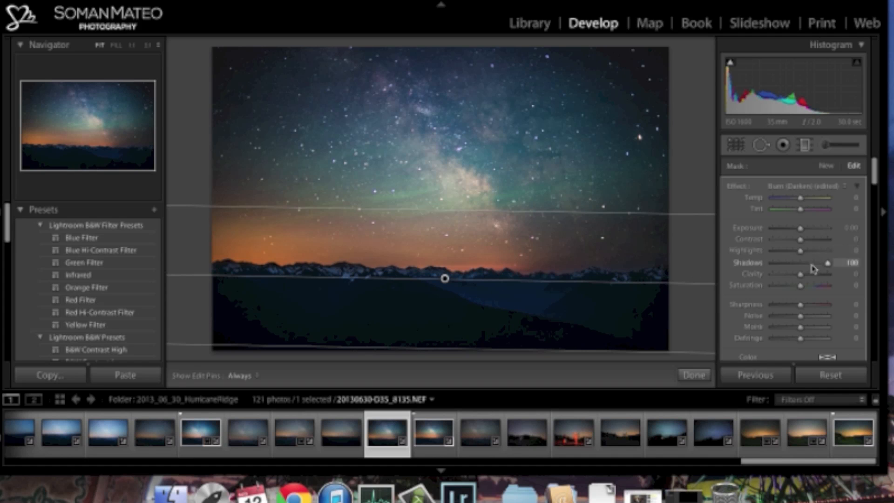
{"action": "left_click_drag", "start_coordinate": [802, 234], "coordinate": [802, 230]}
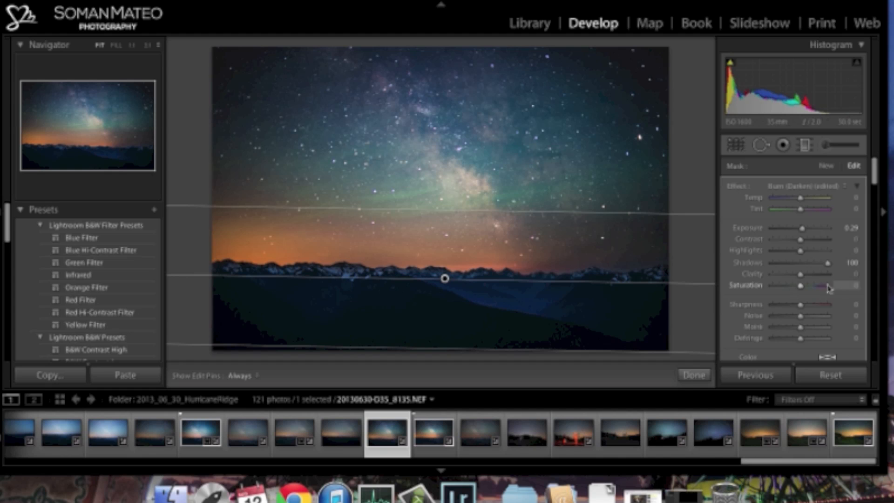
{"action": "mouse_move", "coordinate": [800, 291]}
{"action": "left_mouse_down"}
{"action": "mouse_move", "coordinate": [786, 291]}
{"action": "mouse_move", "coordinate": [797, 291]}
{"action": "left_mouse_up"}
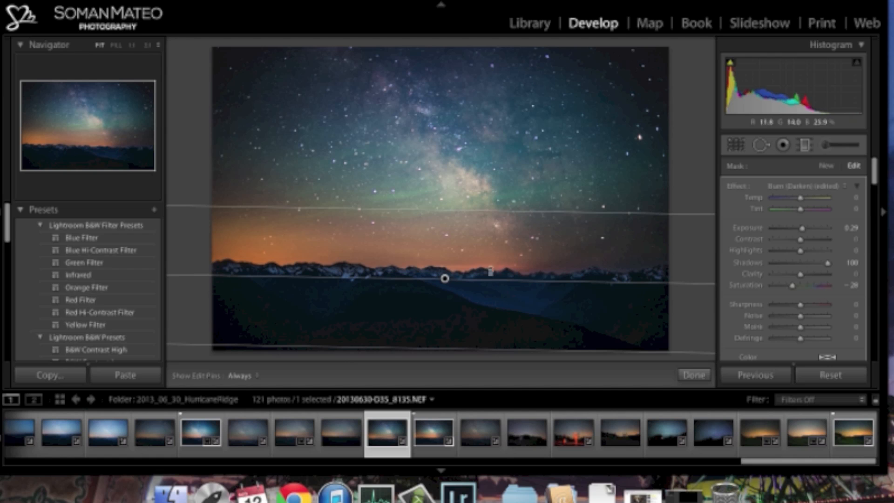
{"action": "left_click_drag", "start_coordinate": [477, 209], "coordinate": [478, 205]}
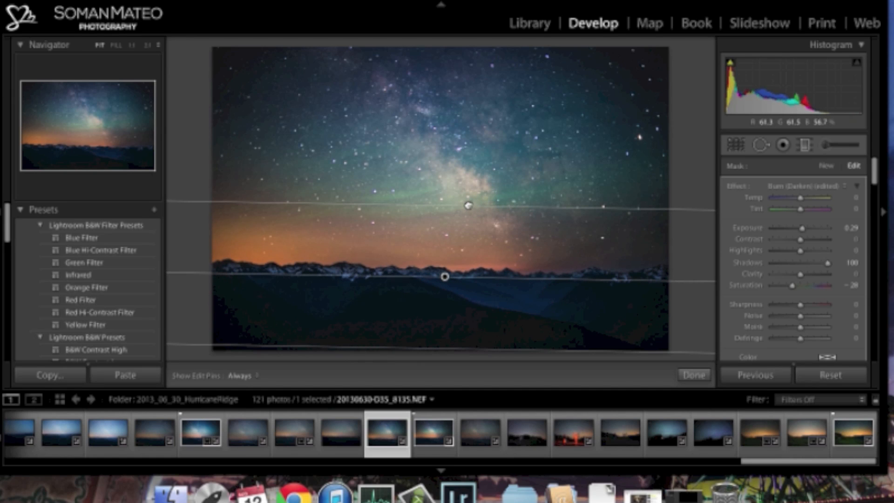
{"action": "left_click", "coordinate": [694, 375]}
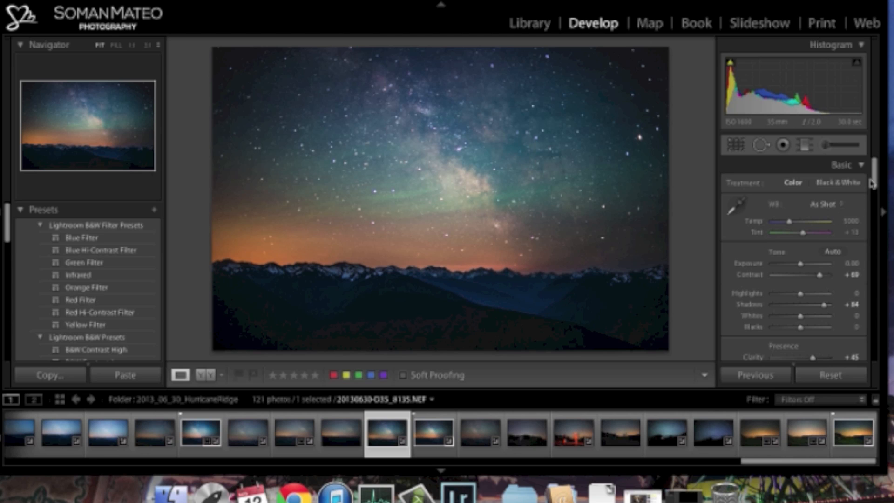
- Set the Green saturation to +56 in the HSL adjustments to strengthen the green glow in the sky
{"action": "scroll", "coordinate": [876, 182], "scroll_direction": "down", "scroll_amount": 3}
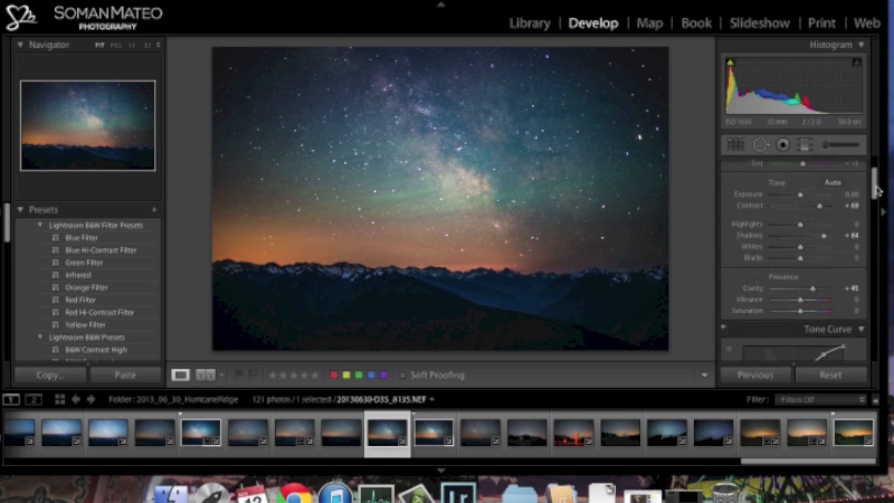
{"action": "scroll", "coordinate": [876, 186], "scroll_direction": "up", "scroll_amount": 3}
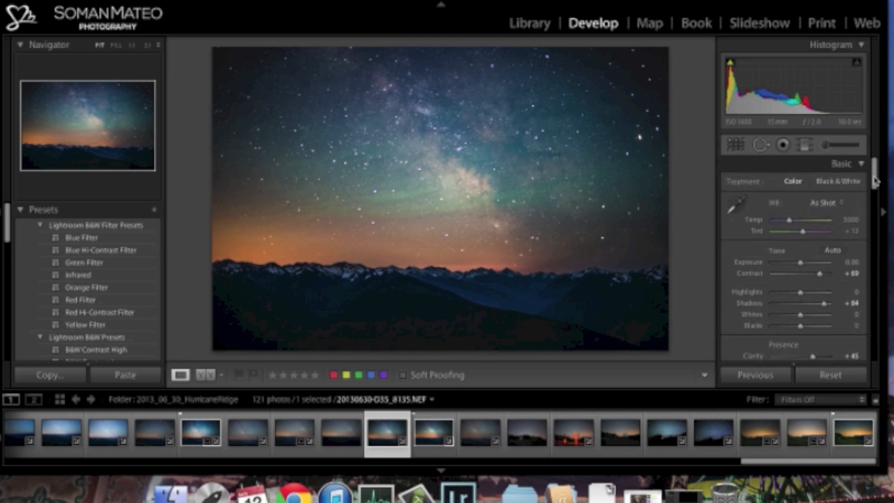
{"action": "left_click", "coordinate": [424, 201]}
{"action": "left_click", "coordinate": [430, 207]}
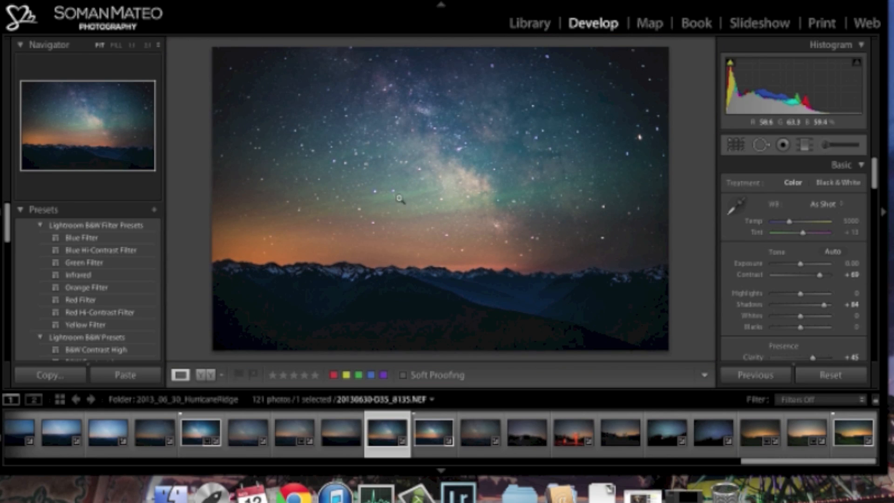
{"action": "left_click_drag", "start_coordinate": [874, 185], "coordinate": [873, 236]}
{"action": "left_click", "coordinate": [784, 217]}
{"action": "left_click_drag", "start_coordinate": [803, 281], "coordinate": [812, 281]}
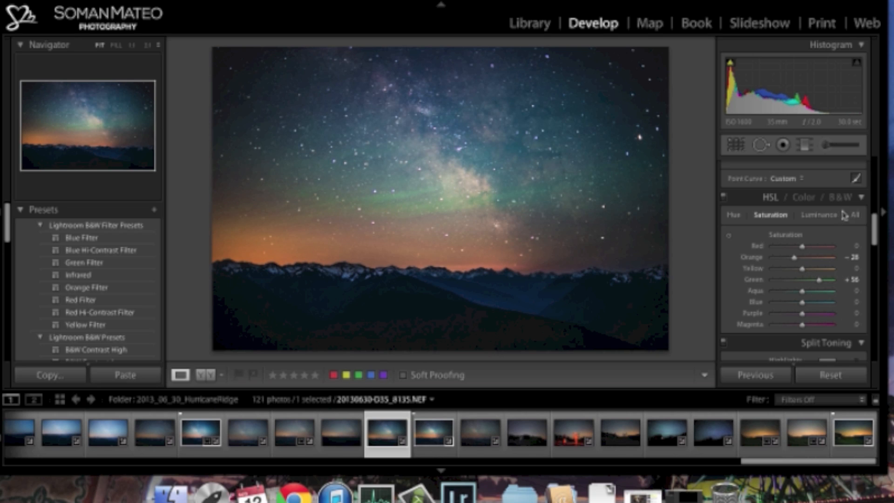
- Set the Green luminance to +26 and the Blue luminance to +10 in the HSL adjustments
{"action": "left_click", "coordinate": [819, 215]}
{"action": "left_click_drag", "start_coordinate": [803, 280], "coordinate": [815, 284]}
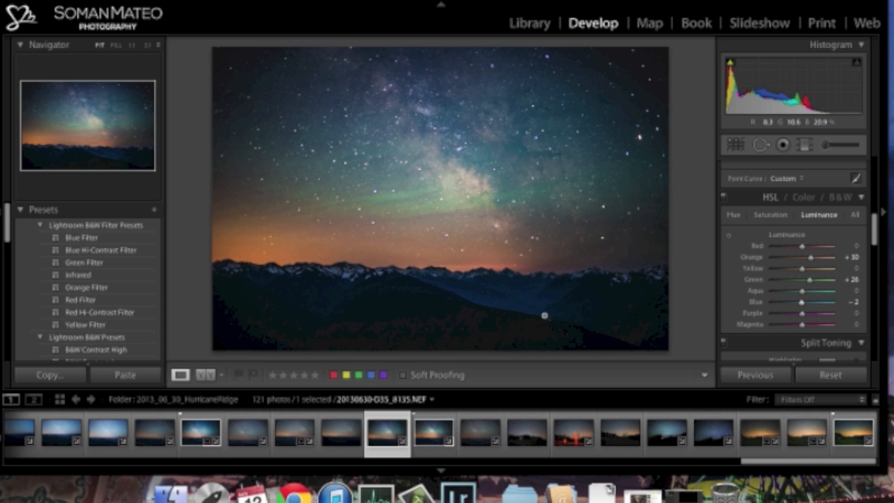
{"action": "mouse_move", "coordinate": [803, 302]}
{"action": "left_mouse_down"}
{"action": "mouse_move", "coordinate": [824, 309]}
{"action": "mouse_move", "coordinate": [805, 304]}
{"action": "left_mouse_up"}
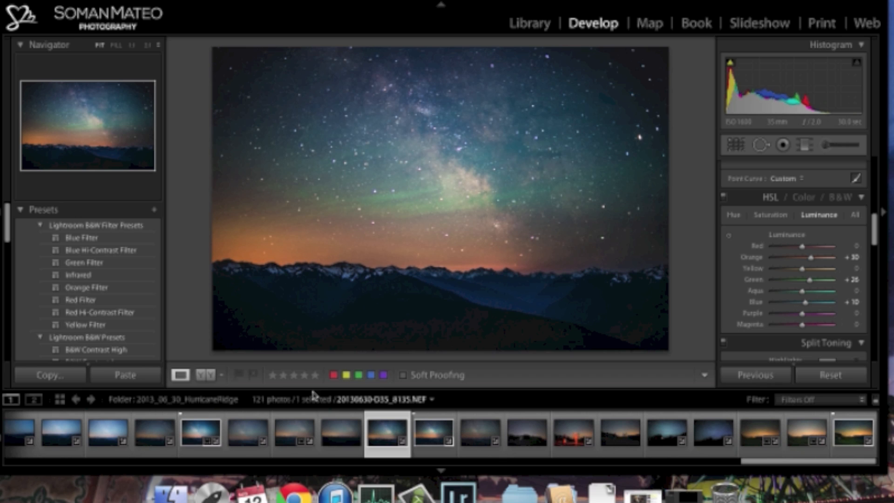
- Show the photo in a Before/After comparison
{"action": "left_click", "coordinate": [209, 380]}
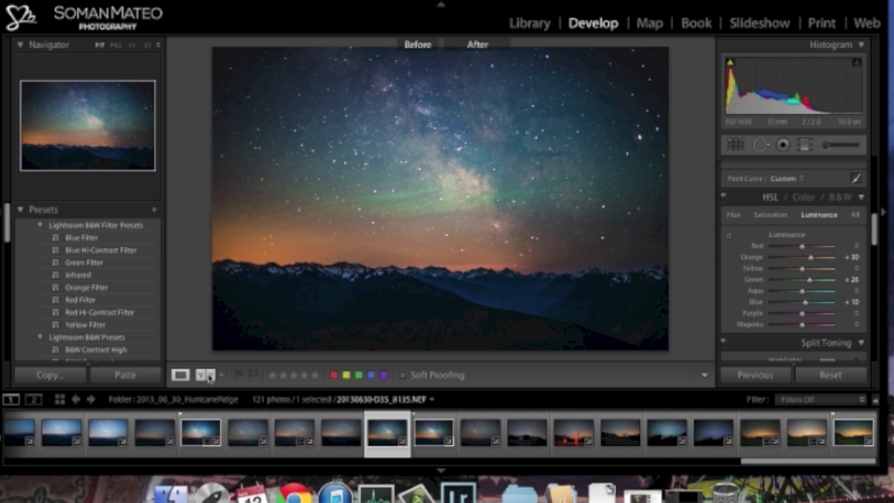